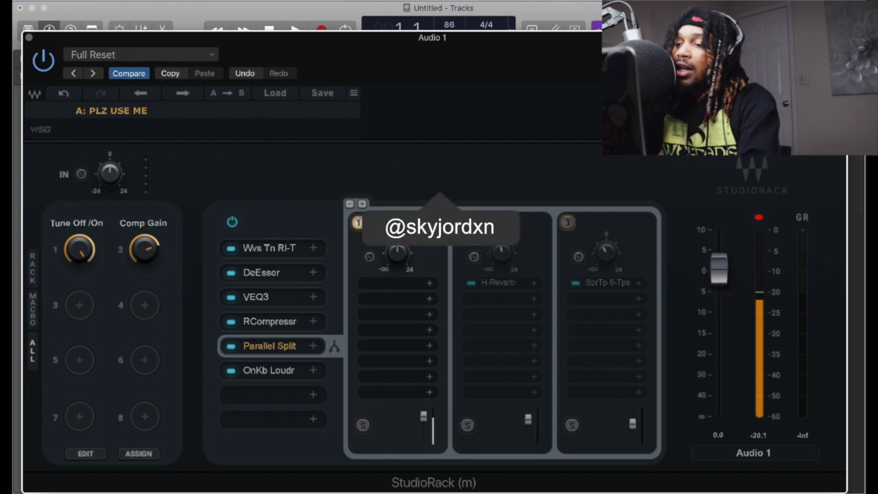
# Step: Enable parallel splits 2 and 3 in Audio 1's rack and lower its Comp Gain macro
pyautogui.click(566, 224)
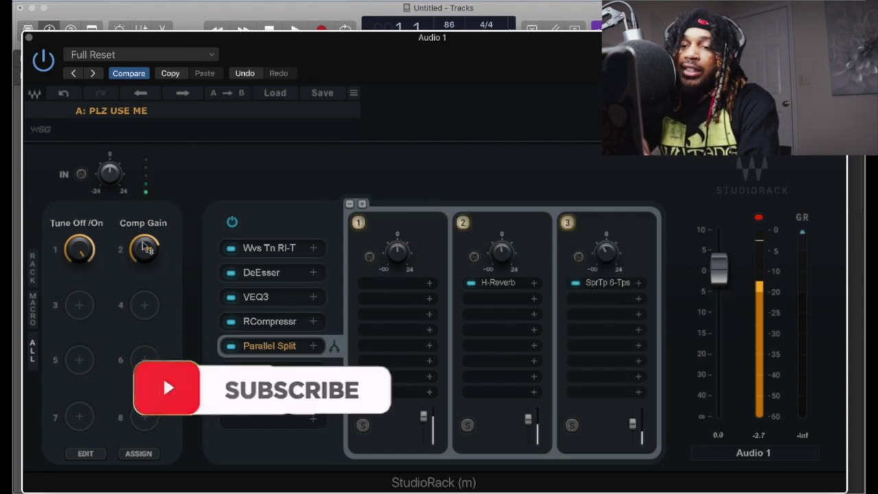
pyautogui.moveTo(144, 248)
pyautogui.mouseDown()
pyautogui.moveTo(145, 262)
pyautogui.moveTo(146, 250)
pyautogui.mouseUp()
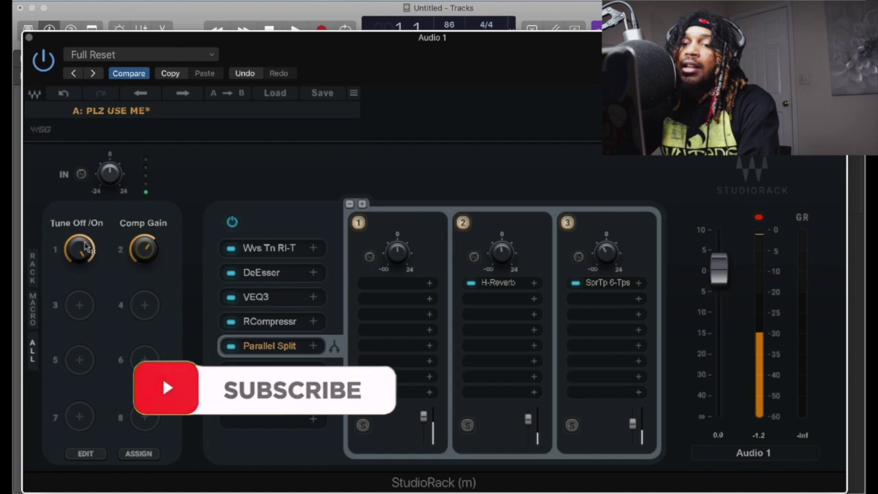
pyautogui.click(81, 249)
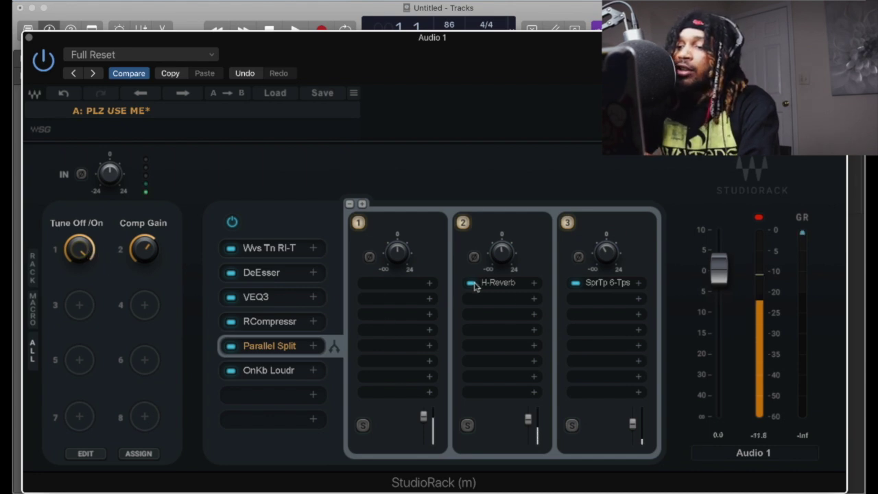
# Step: Bypass the H-Reverb and SprTp 6-Tps plug-ins in Audio 1's parallel splits and close the rack
pyautogui.click(576, 282)
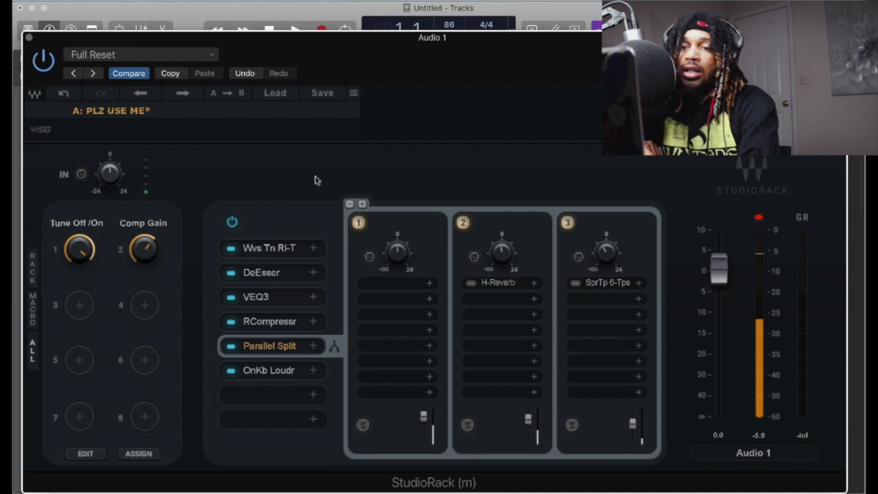
pyautogui.click(28, 38)
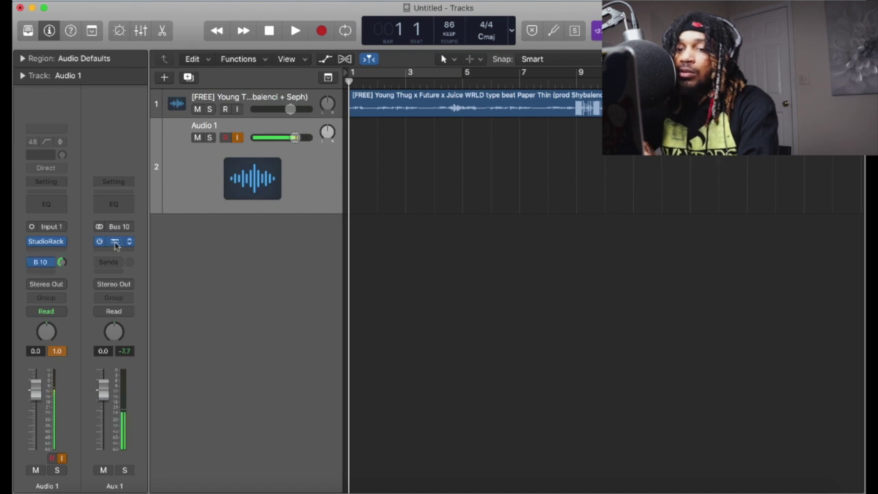
# Step: Set the Delay Output macro to 2.3 and raise the Dry/Wet macro in Aux 1's StudioRack, then close it
pyautogui.click(114, 242)
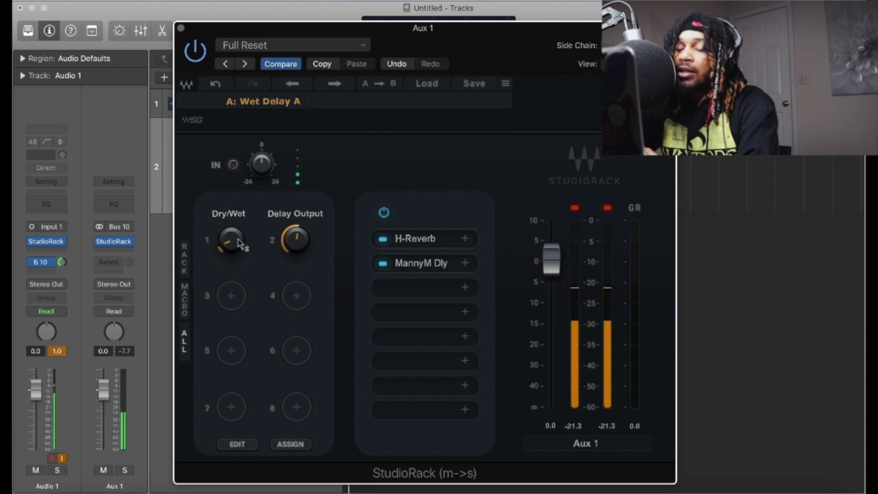
pyautogui.moveTo(234, 247)
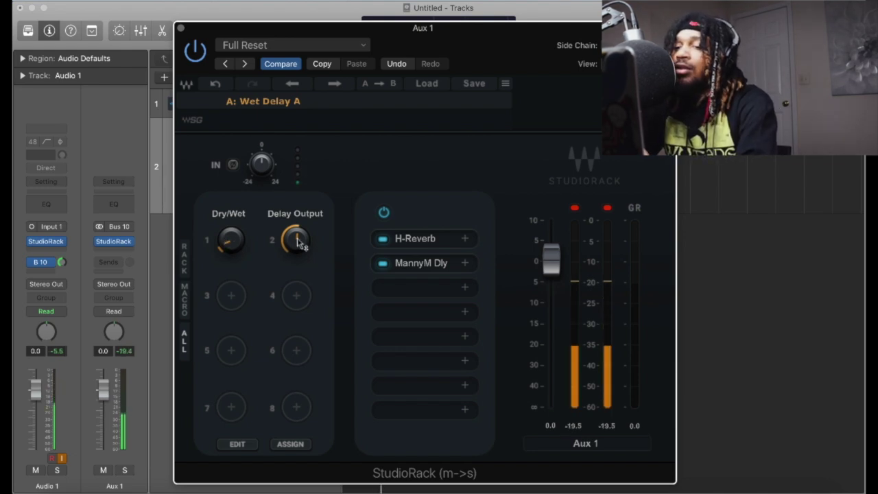
pyautogui.moveTo(297, 243)
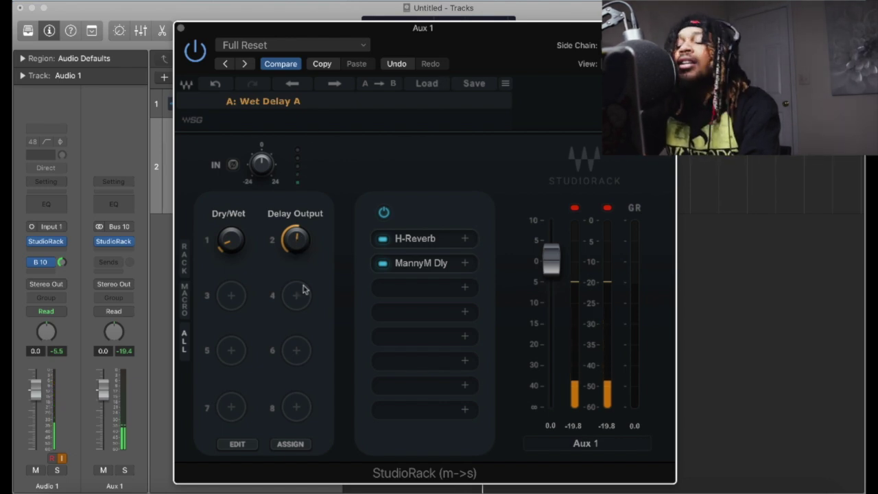
pyautogui.moveTo(296, 239); pyautogui.dragTo(295, 229)
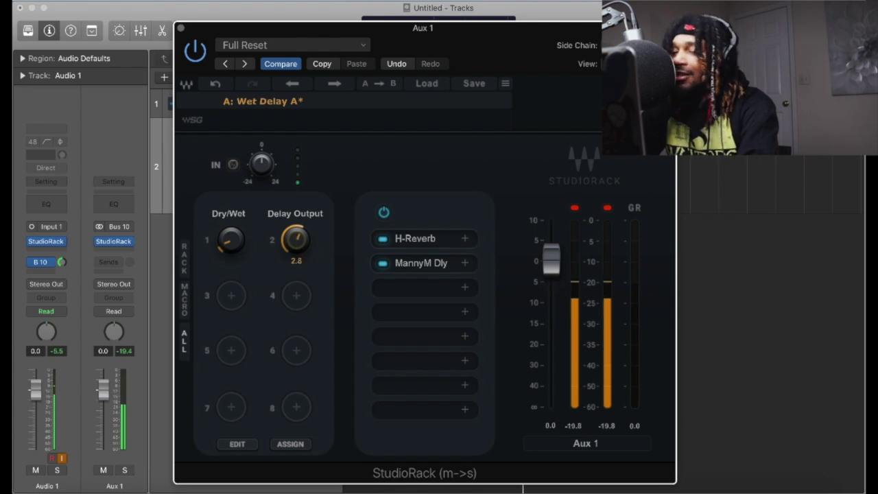
pyautogui.moveTo(297, 242); pyautogui.dragTo(297, 250)
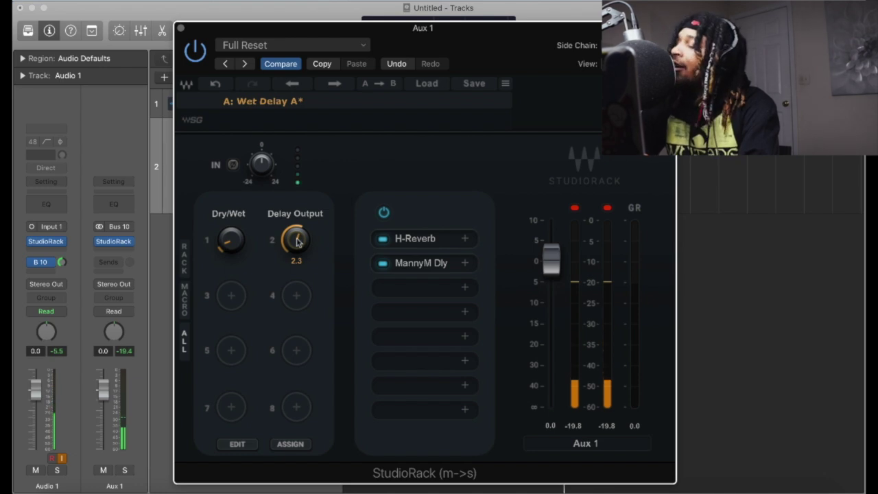
pyautogui.moveTo(228, 241); pyautogui.dragTo(228, 249)
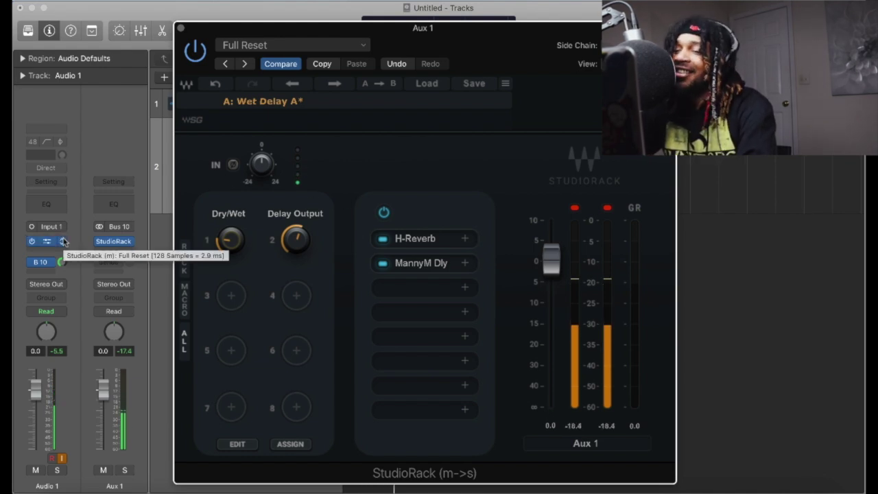
pyautogui.click(182, 30)
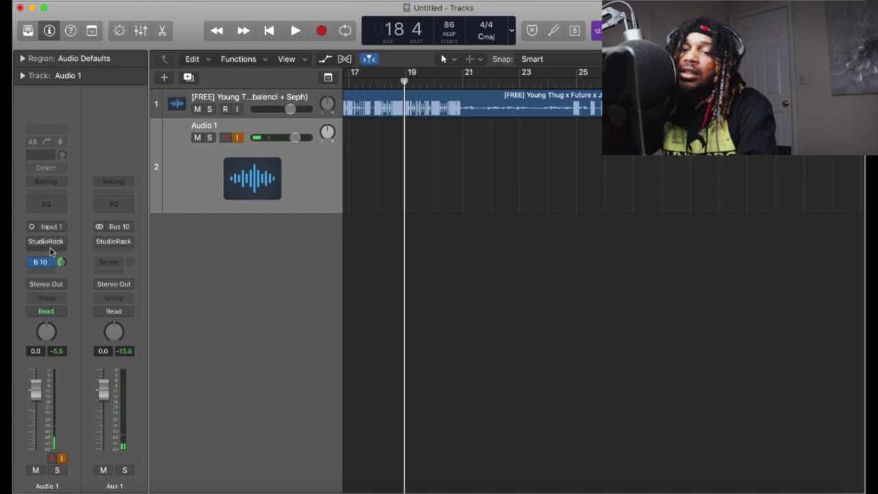
# Step: Duplicate Audio 1's StudioRack into the insert slot below it and keep only the copy active
pyautogui.click(50, 246)
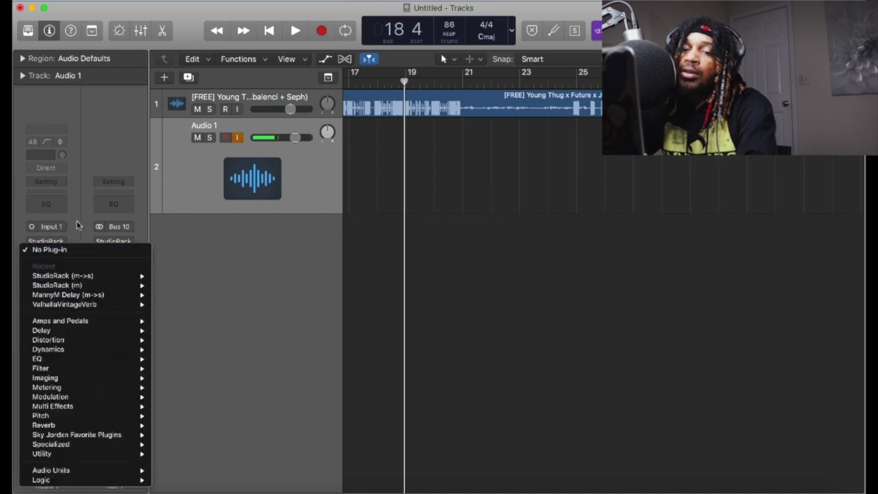
pyautogui.click(77, 237)
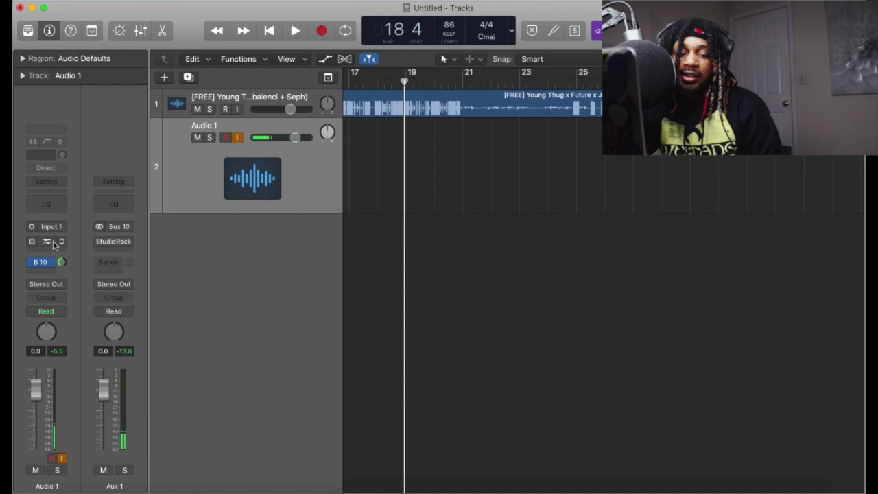
pyautogui.moveTo(50, 246); pyautogui.dragTo(51, 252)
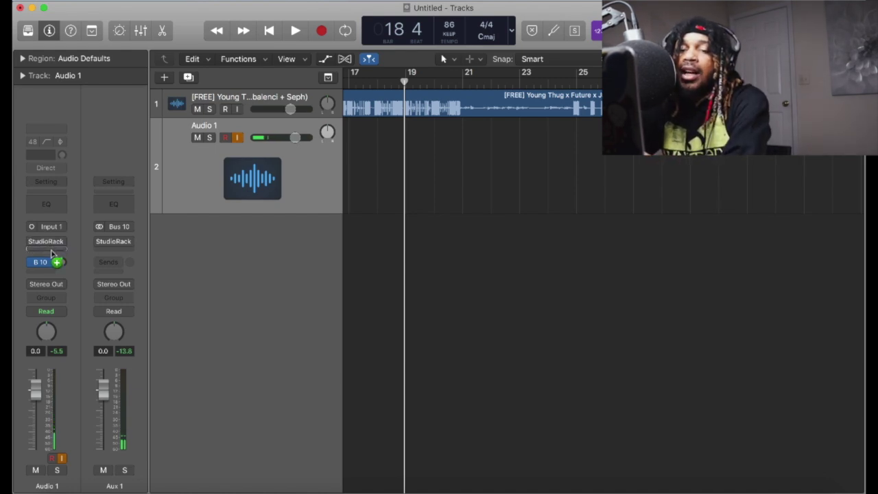
pyautogui.moveTo(51, 252); pyautogui.dragTo(50, 252)
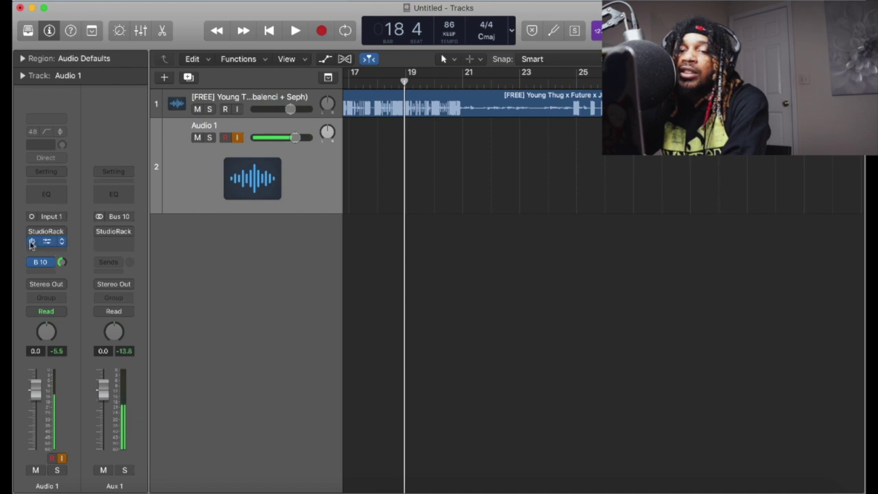
# Step: Load the preset file Record With Me PLZ.xps from the Recording Vocal Presets folder into Audio 1's second StudioRack
pyautogui.click(53, 245)
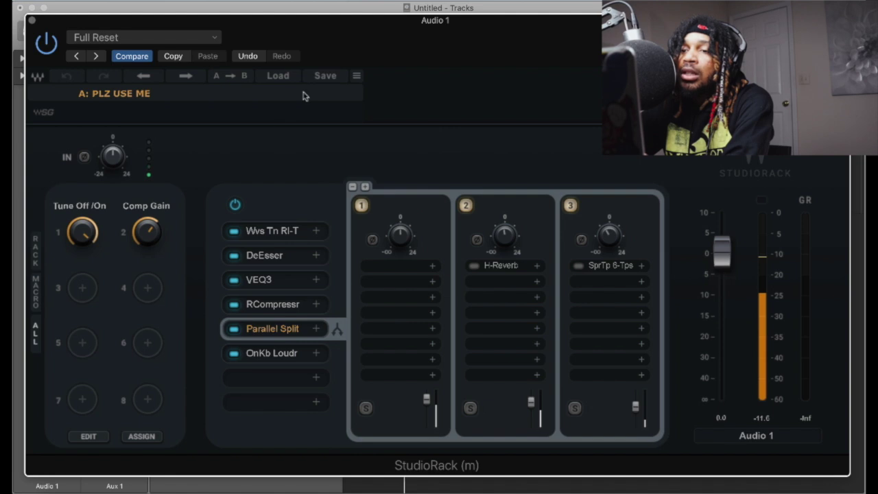
pyautogui.click(278, 76)
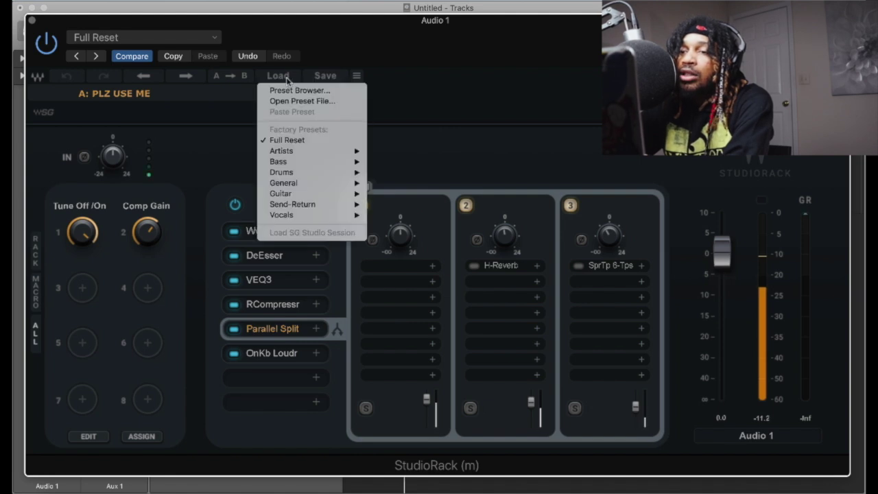
pyautogui.click(294, 101)
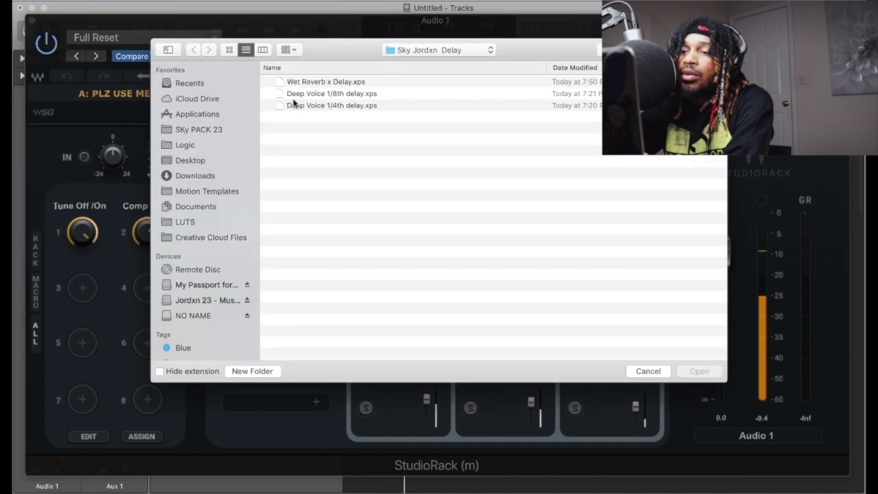
pyautogui.click(423, 52)
pyautogui.click(422, 63)
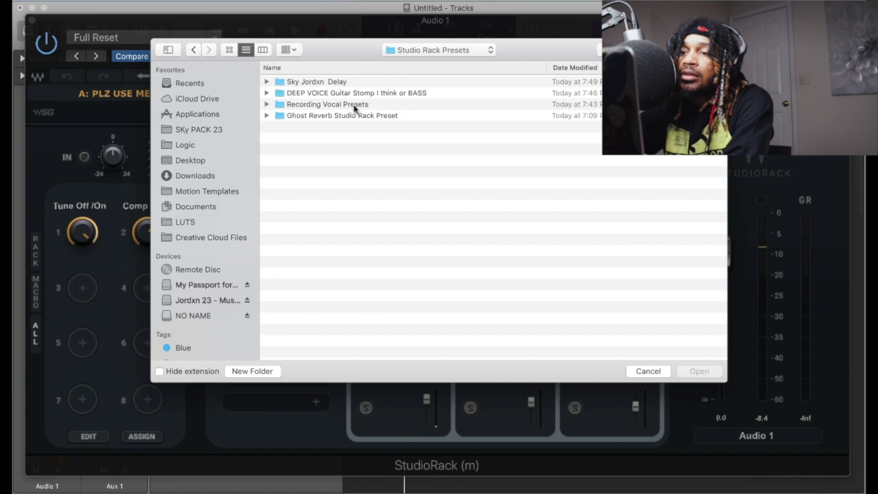
pyautogui.doubleClick(329, 107)
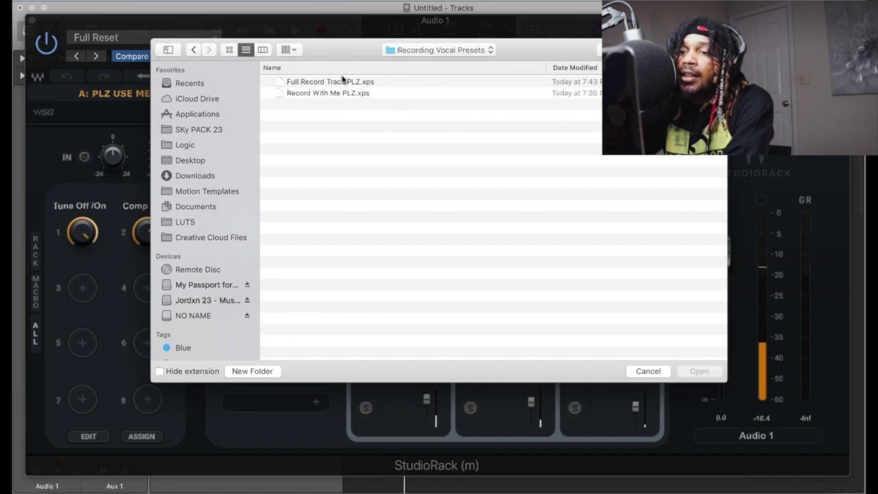
pyautogui.moveTo(323, 47); pyautogui.dragTo(352, 120)
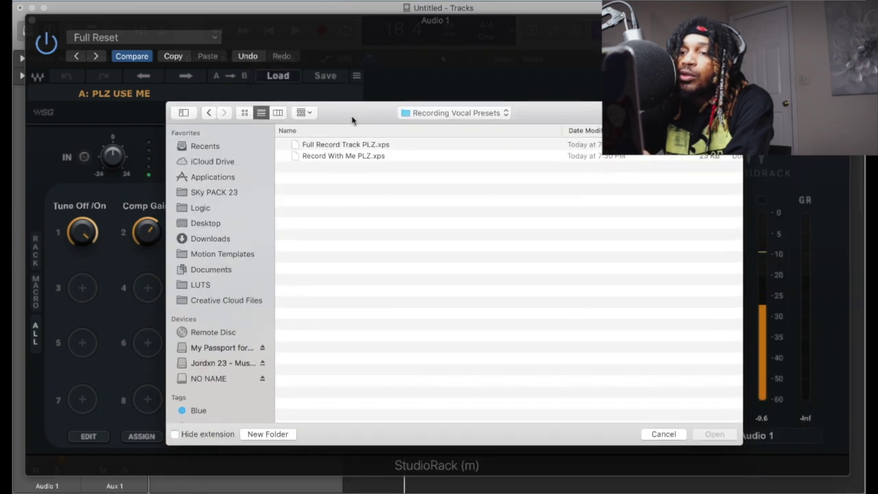
pyautogui.click(352, 156)
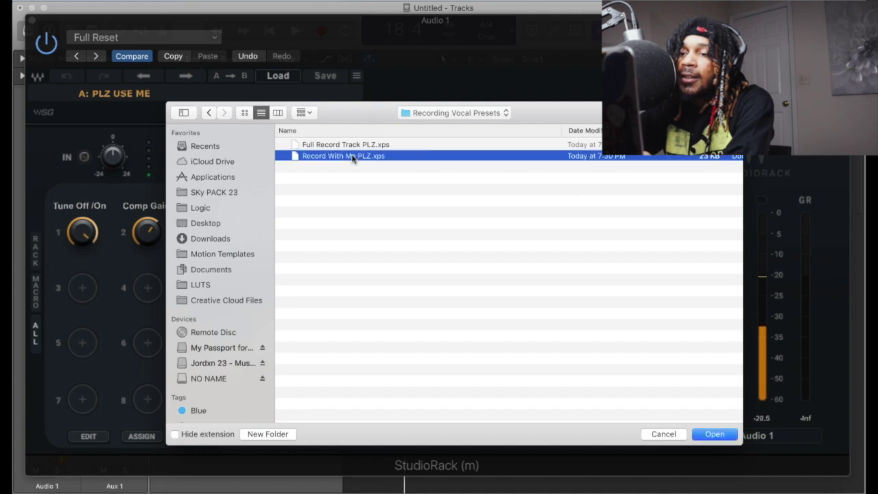
pyautogui.click(713, 434)
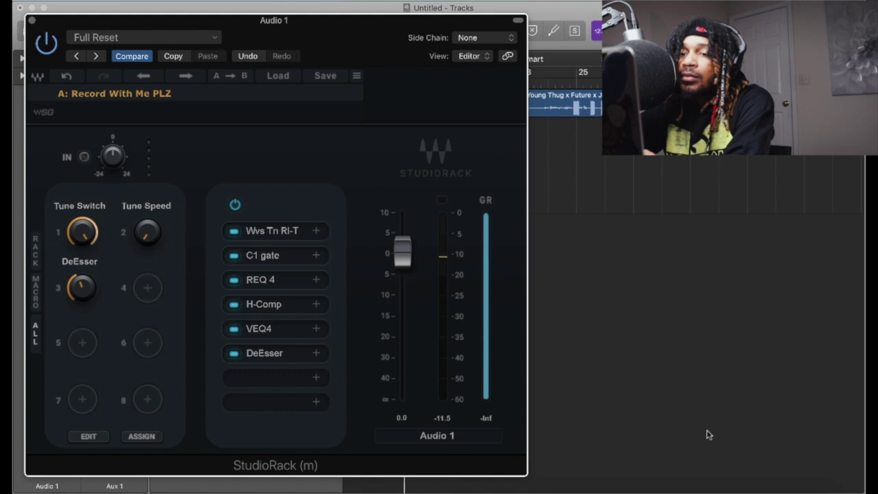
pyautogui.moveTo(367, 57); pyautogui.dragTo(485, 43)
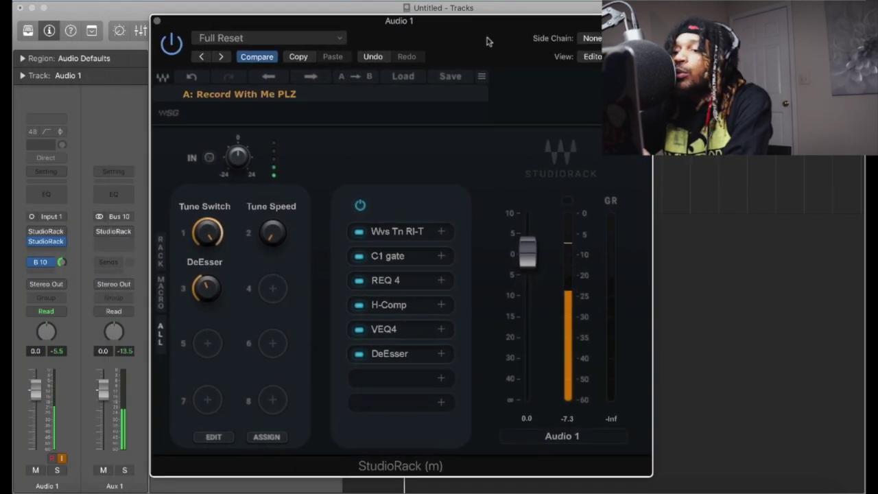
# Step: Duplicate Aux 1's StudioRack into the empty insert slot below it
pyautogui.click(113, 243)
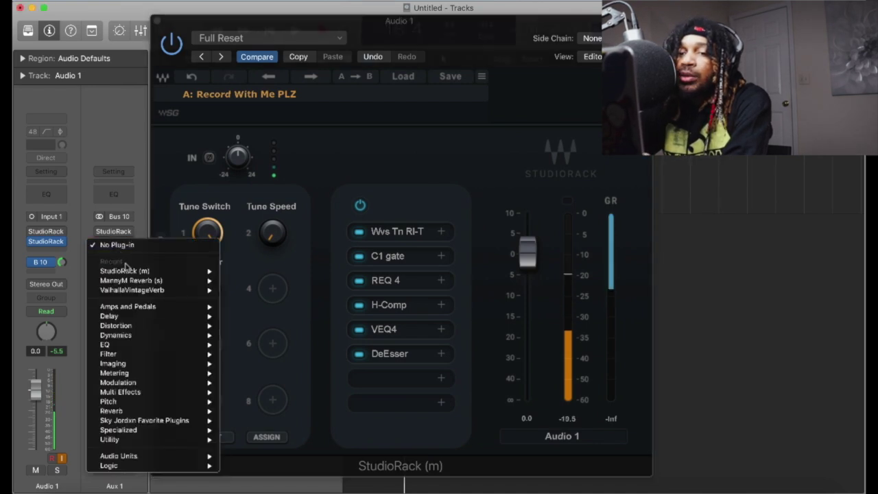
pyautogui.click(139, 201)
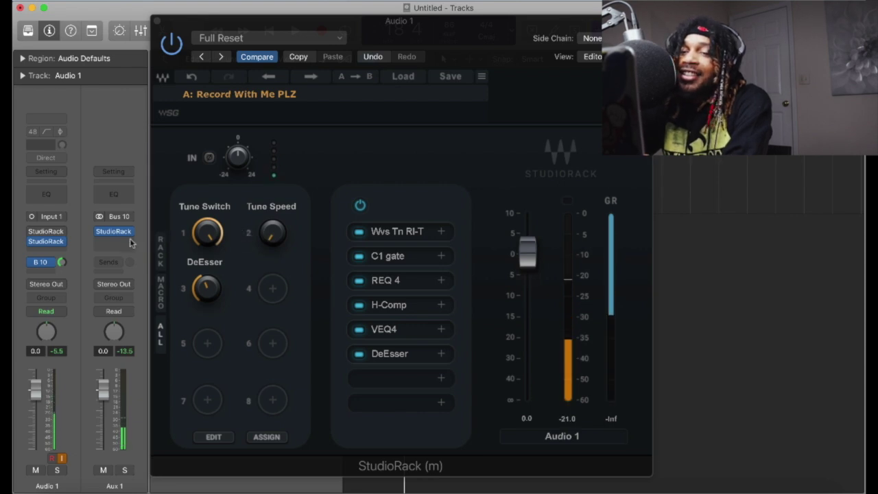
pyautogui.moveTo(114, 235)
pyautogui.moveTo(114, 235); pyautogui.dragTo(105, 241)
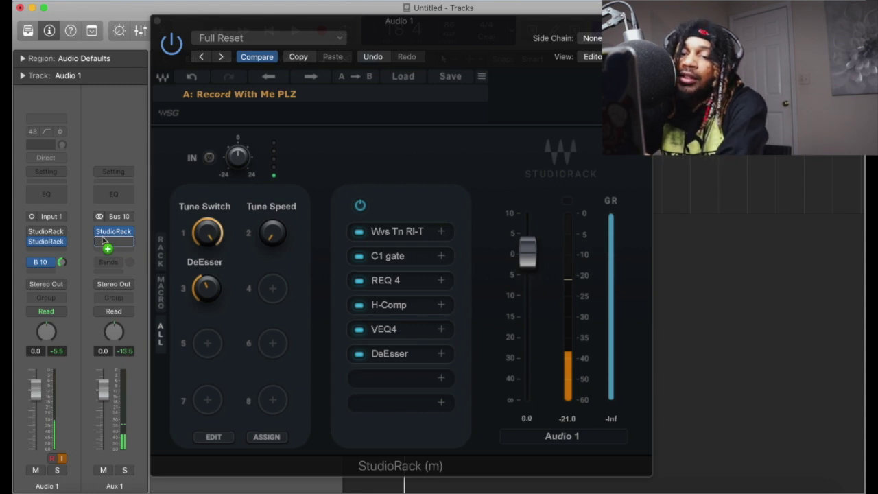
pyautogui.moveTo(103, 240); pyautogui.dragTo(105, 242)
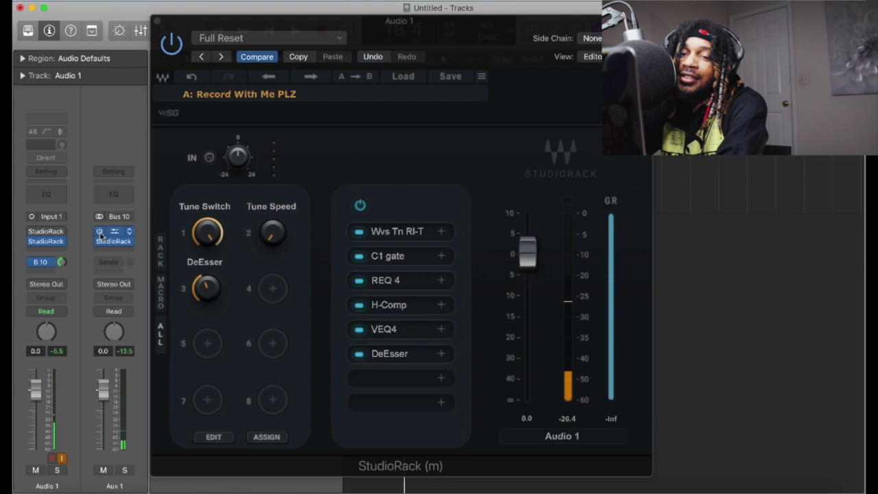
# Step: Load IRL Ghost Reverb.xps from the Ghost Reverb Studio Rack Preset folder into Aux 1's second StudioRack and close its window
pyautogui.click(114, 242)
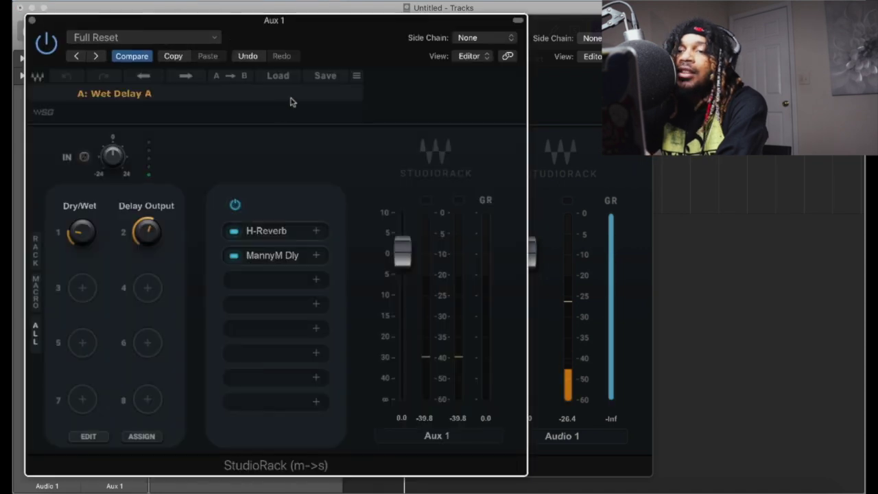
pyautogui.click(322, 76)
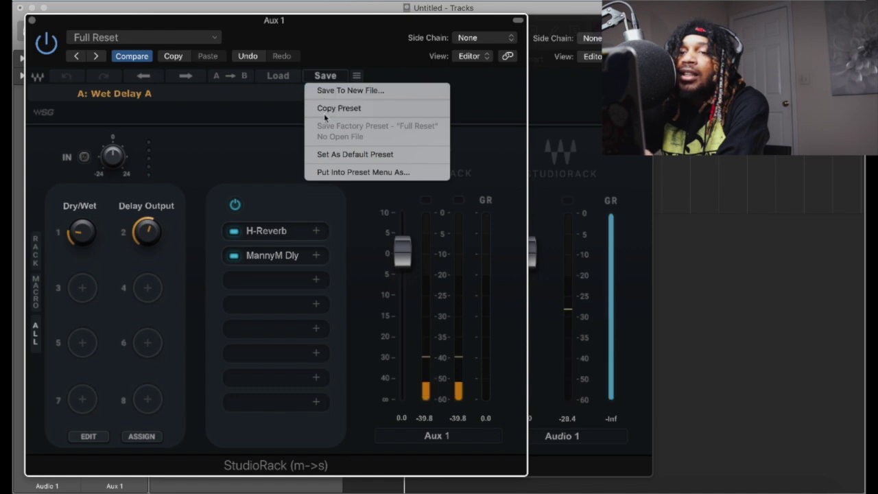
pyautogui.click(295, 133)
pyautogui.click(281, 75)
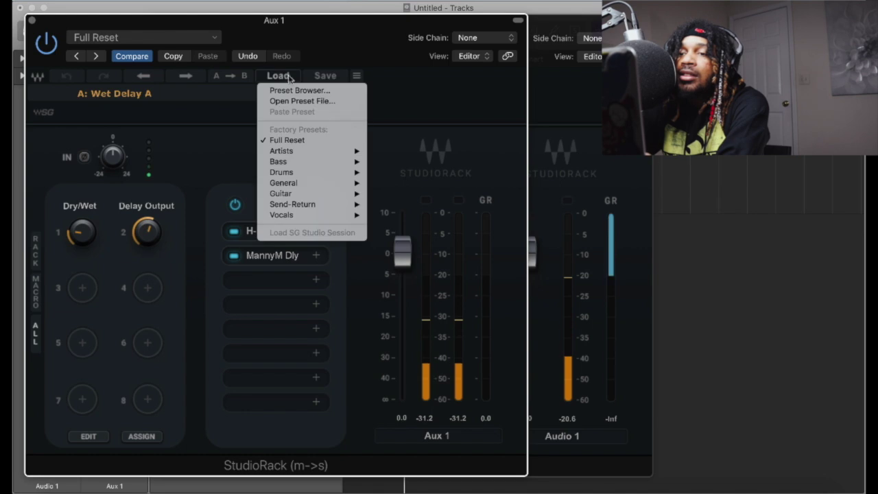
pyautogui.click(299, 101)
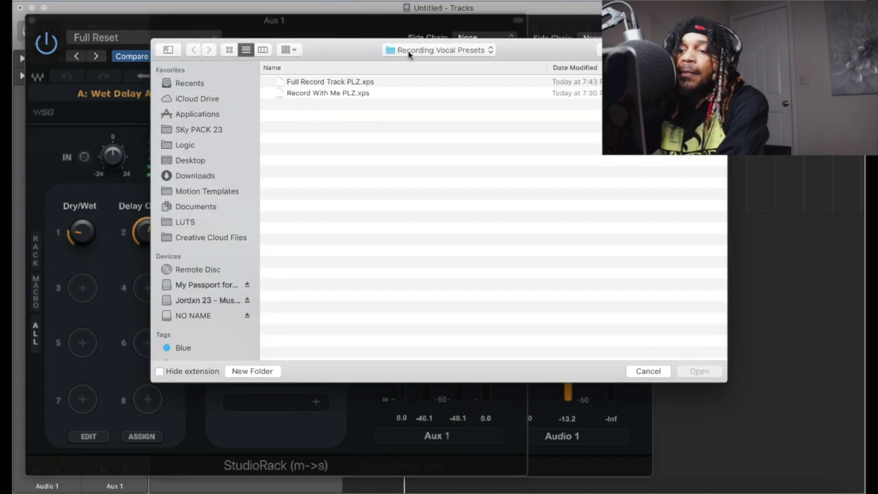
pyautogui.click(424, 51)
pyautogui.click(426, 62)
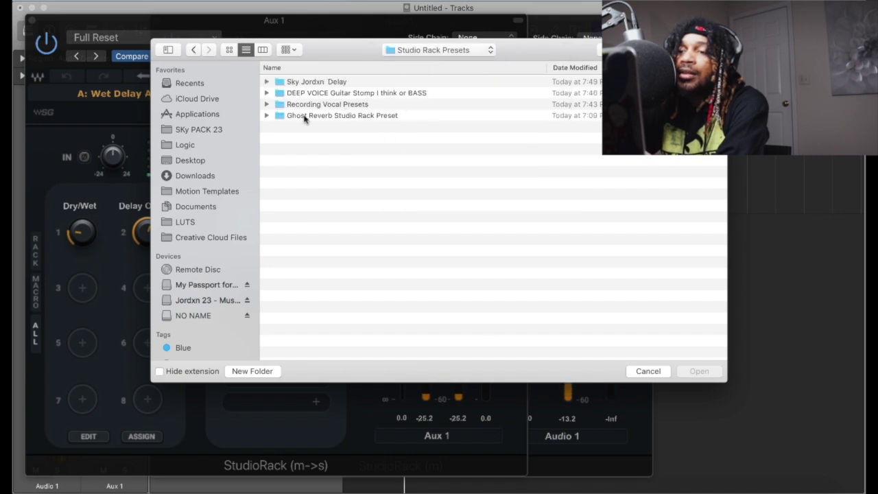
pyautogui.doubleClick(303, 117)
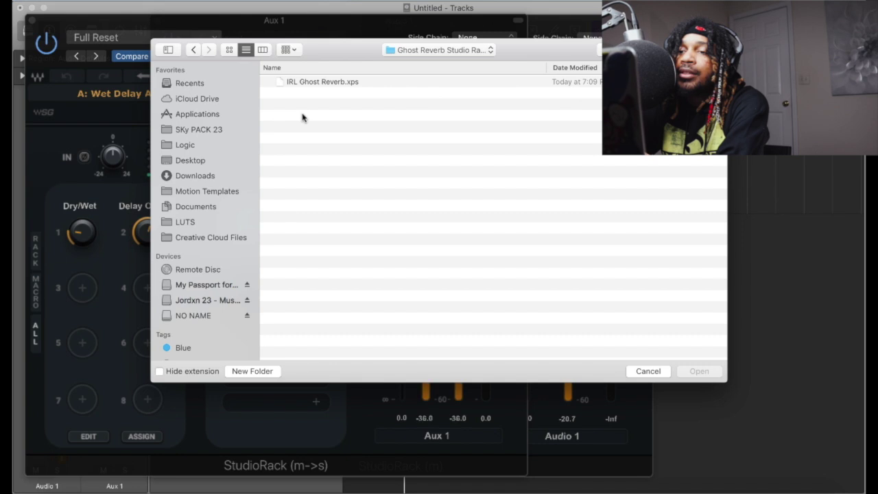
pyautogui.click(319, 83)
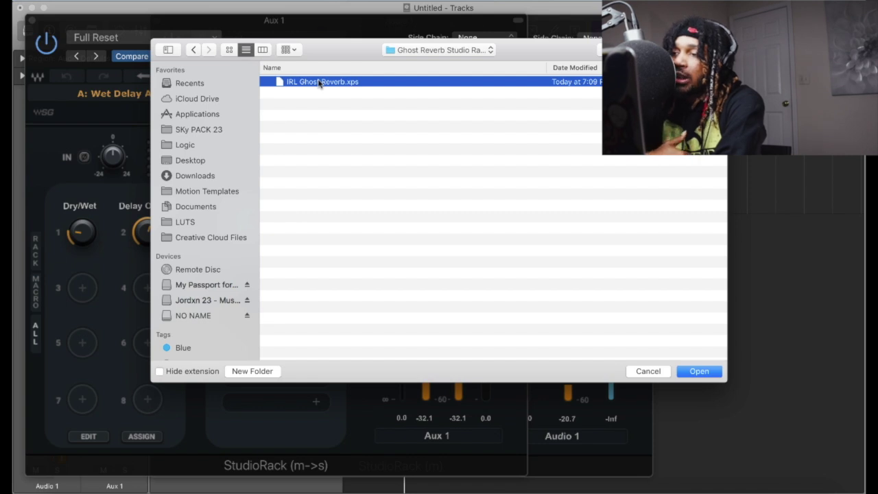
pyautogui.doubleClick(319, 83)
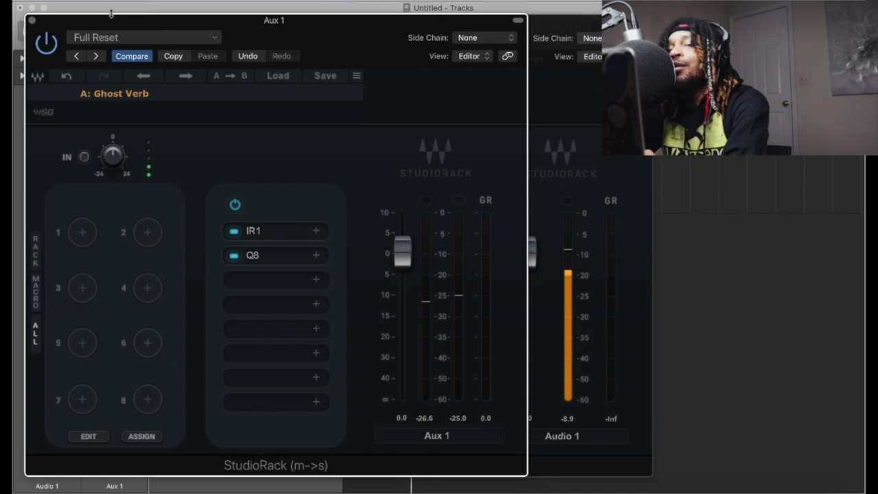
pyautogui.click(32, 19)
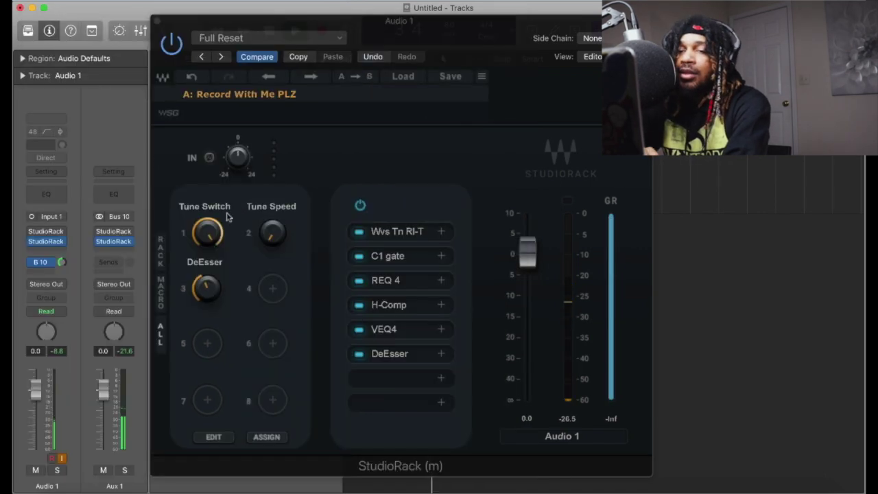
# Step: Activate Aux 1's first StudioRack with the Wet Delay A preset and lower its Dry/Wet macro to 26.7
pyautogui.moveTo(100, 234)
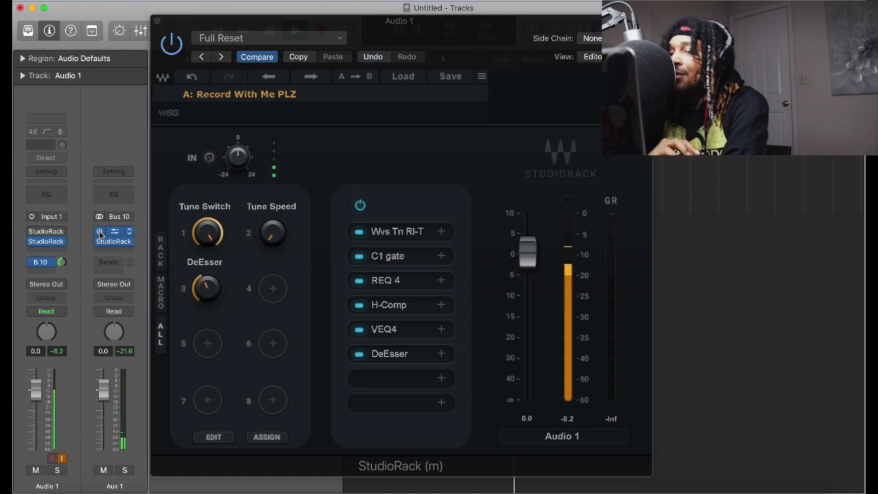
pyautogui.click(113, 233)
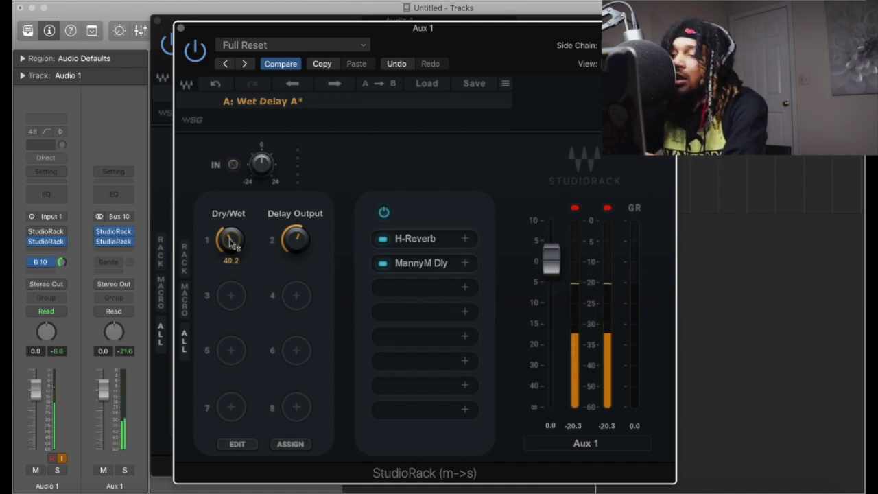
pyautogui.moveTo(231, 242); pyautogui.dragTo(232, 246)
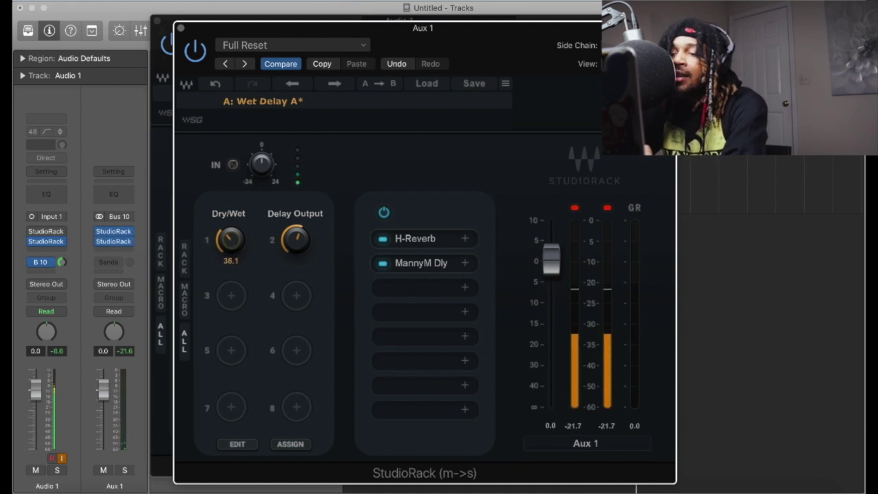
pyautogui.moveTo(232, 246); pyautogui.dragTo(231, 251)
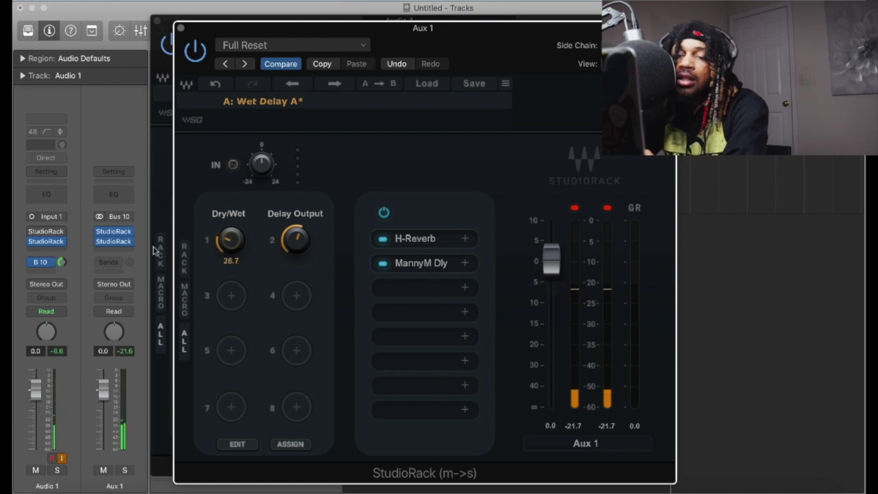
# Step: Bypass Aux 1's first StudioRack and load the preset file Deep Voice 1/8th delay.xps into the second one
pyautogui.click(99, 232)
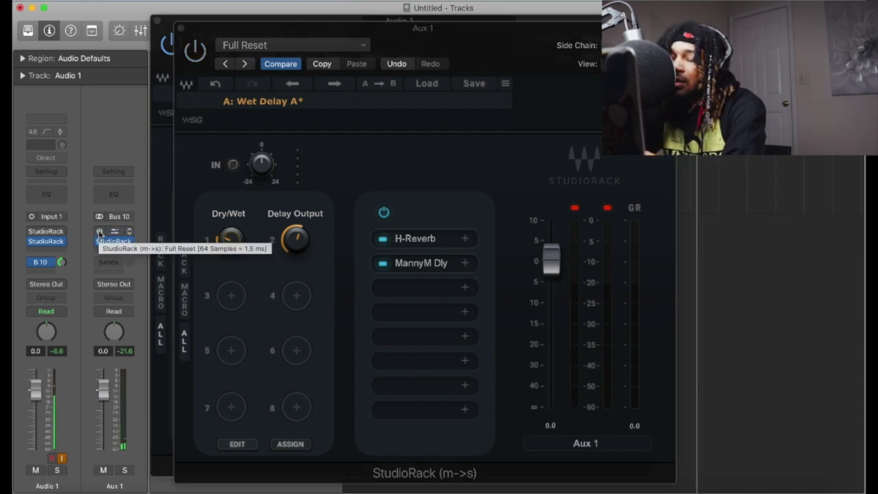
pyautogui.click(99, 232)
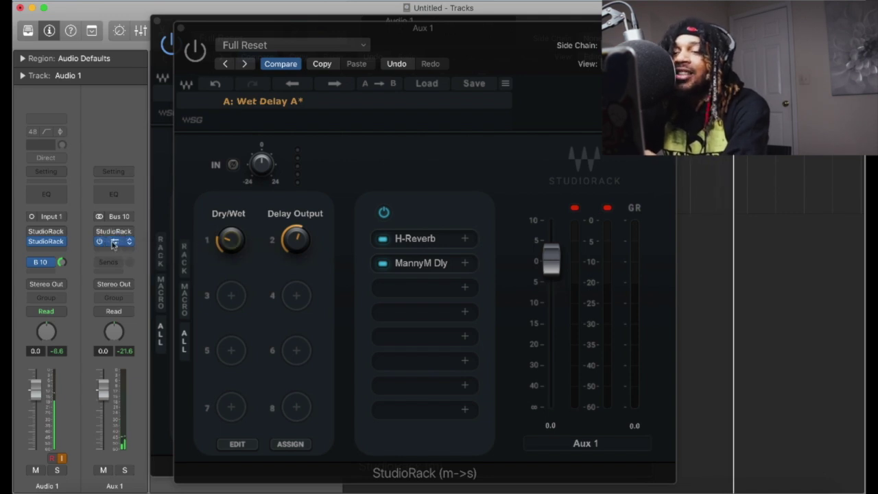
pyautogui.click(108, 243)
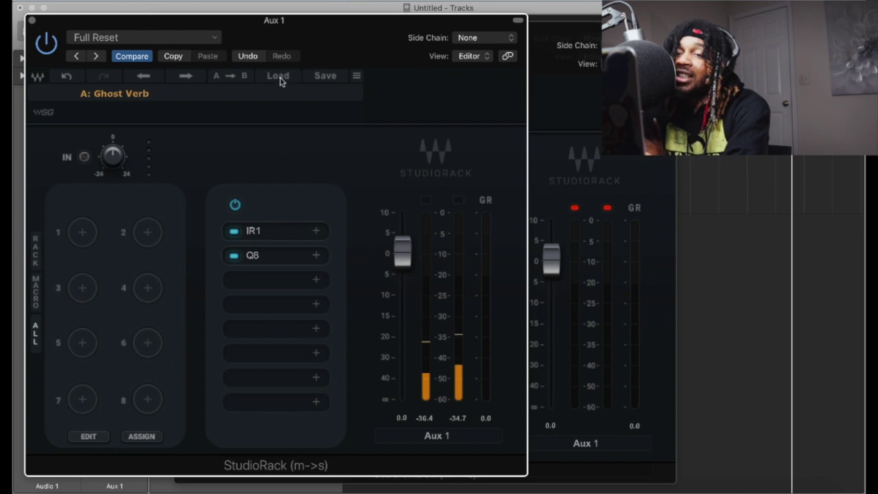
pyautogui.click(280, 80)
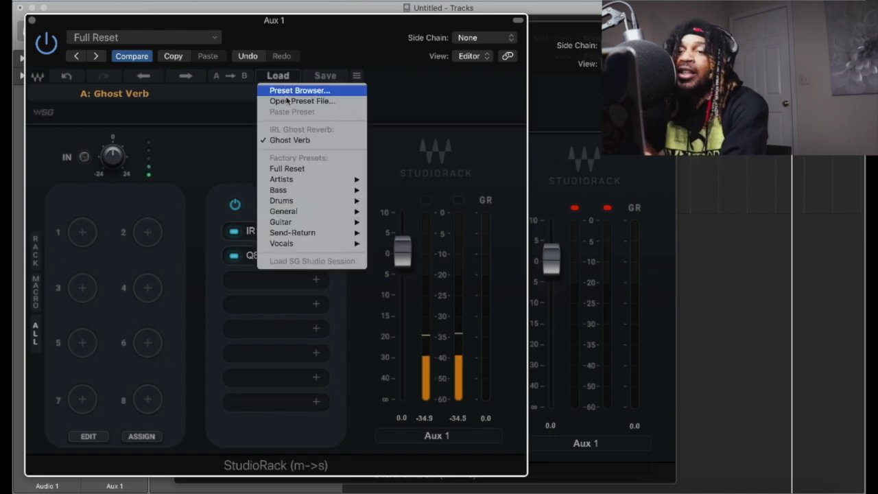
pyautogui.click(288, 101)
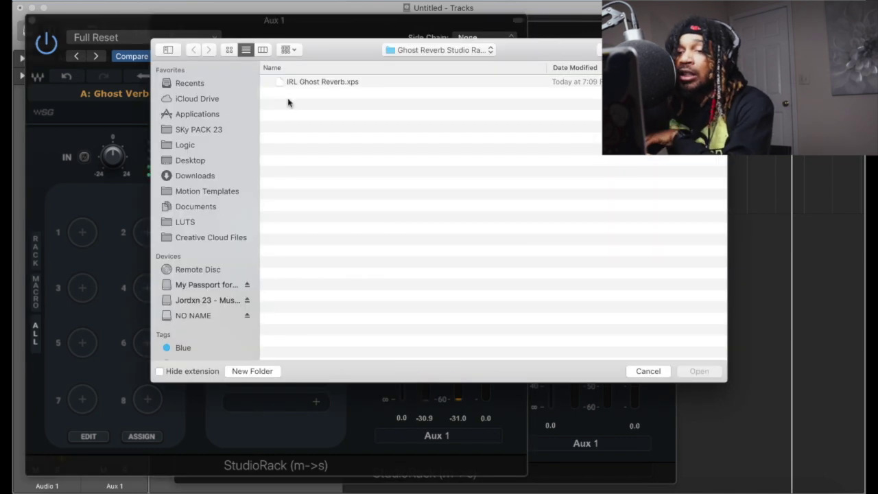
pyautogui.click(412, 51)
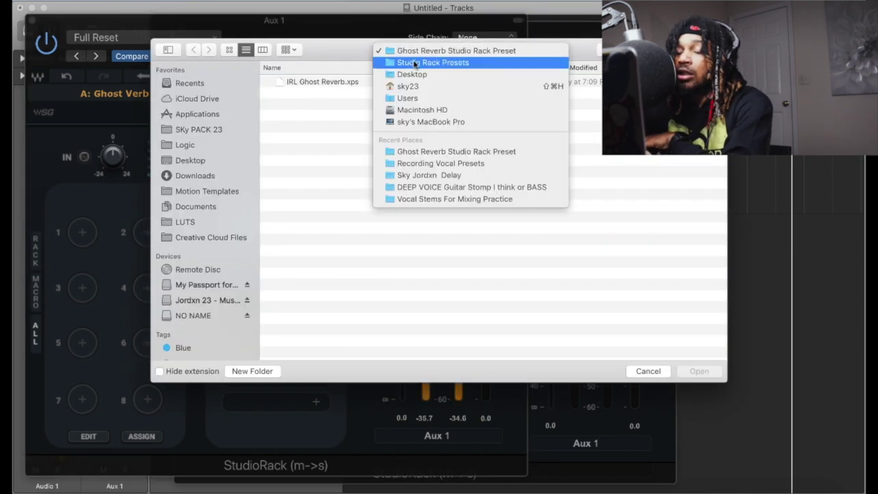
pyautogui.click(413, 62)
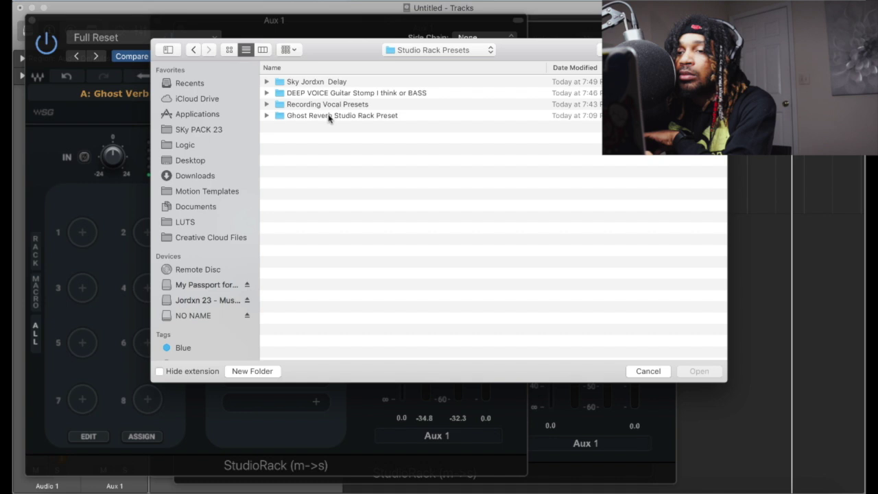
pyautogui.doubleClick(324, 81)
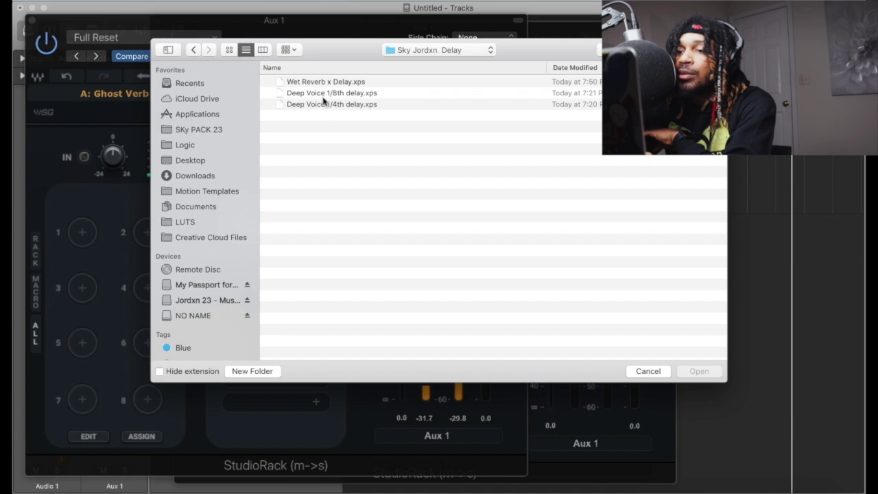
pyautogui.click(324, 95)
pyautogui.doubleClick(324, 93)
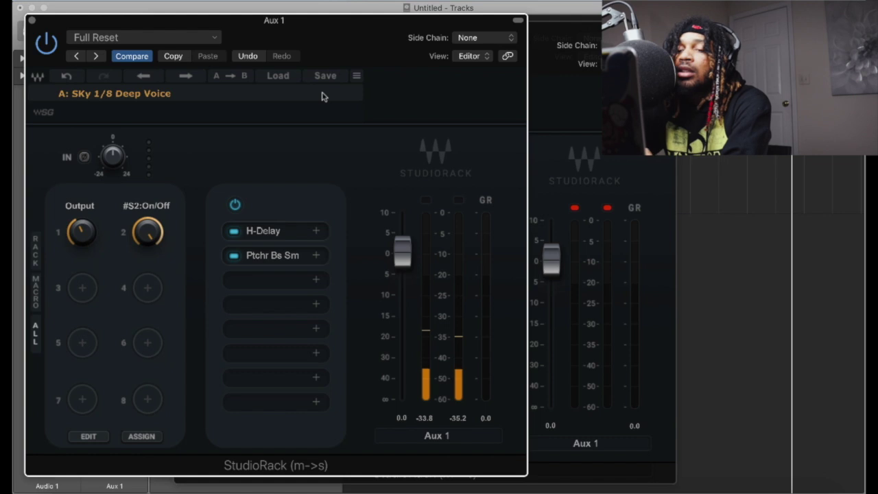
pyautogui.click(32, 20)
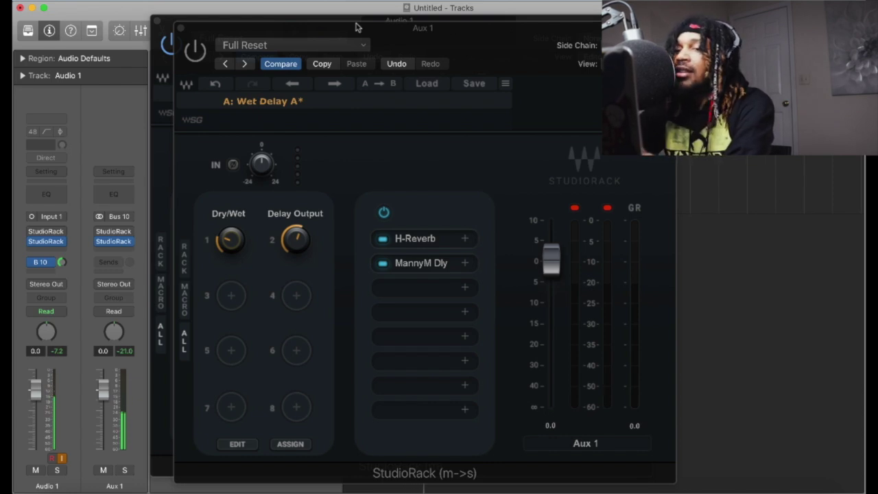
# Step: Rearrange the open StudioRack windows and reopen Aux 1's second StudioRack clear of the channel strips
pyautogui.moveTo(444, 50); pyautogui.dragTo(559, 46)
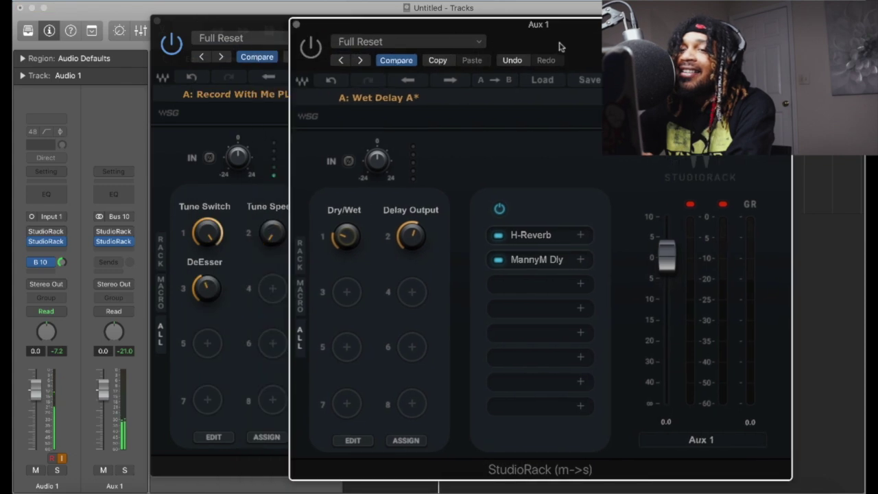
pyautogui.click(212, 128)
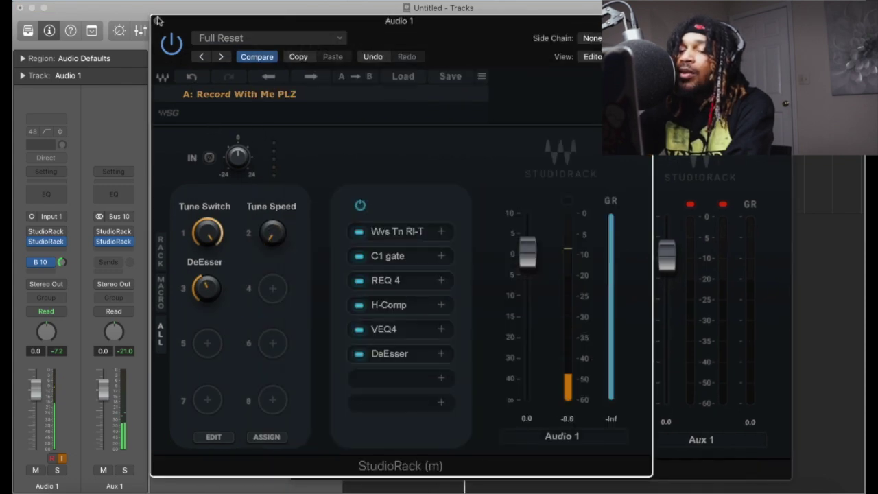
pyautogui.click(115, 243)
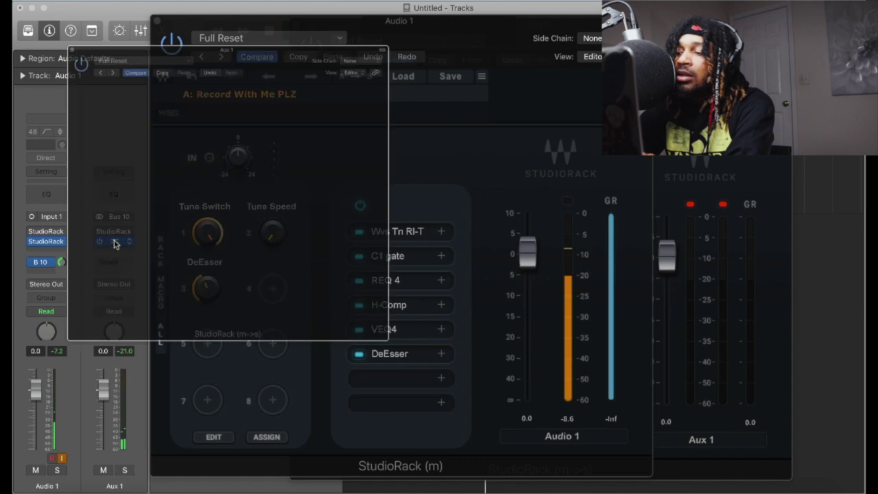
pyautogui.moveTo(341, 24); pyautogui.dragTo(516, 25)
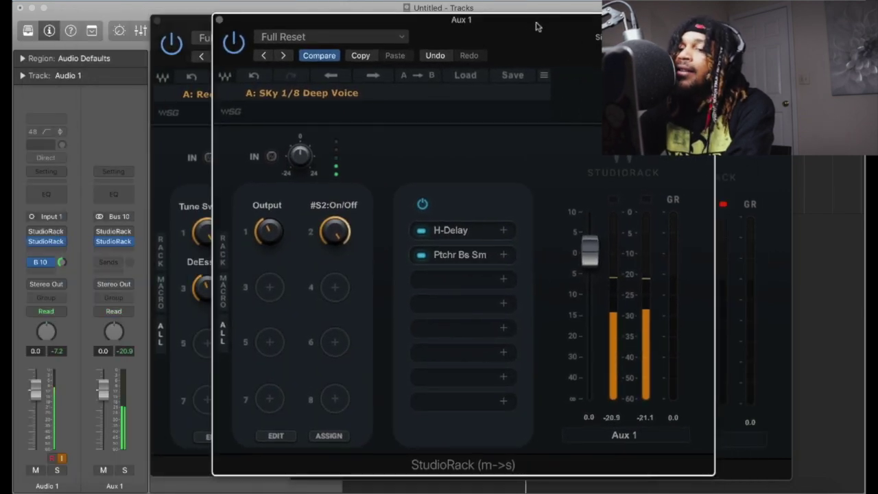
# Step: Raise the Output macro in Aux 1's second StudioRack and compare both #S2:On/Off states, finishing on Off
pyautogui.click(336, 230)
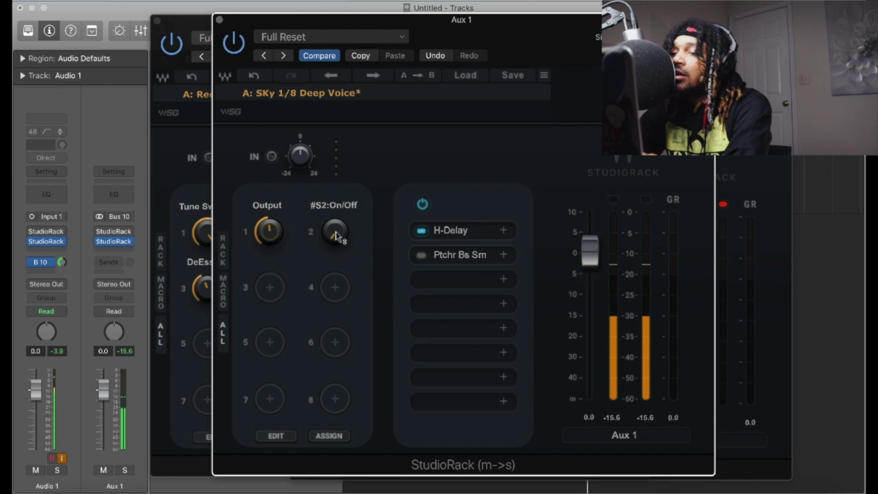
pyautogui.moveTo(269, 232)
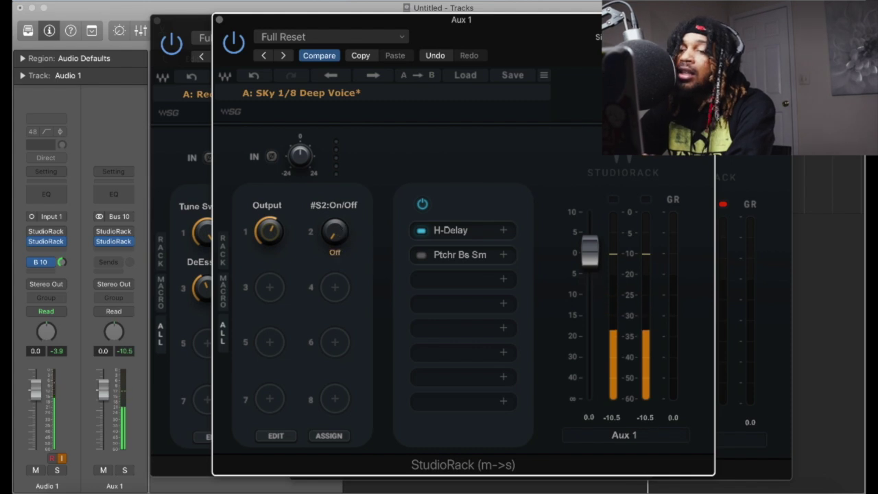
pyautogui.click(336, 231)
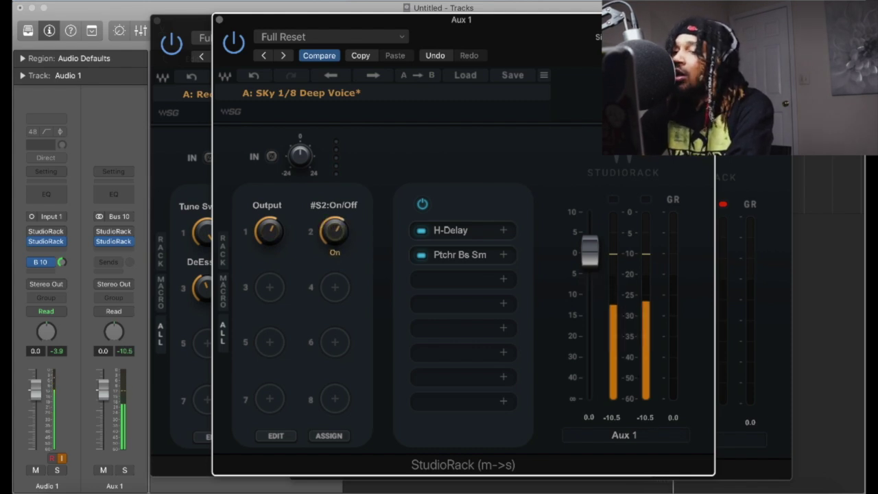
pyautogui.click(336, 233)
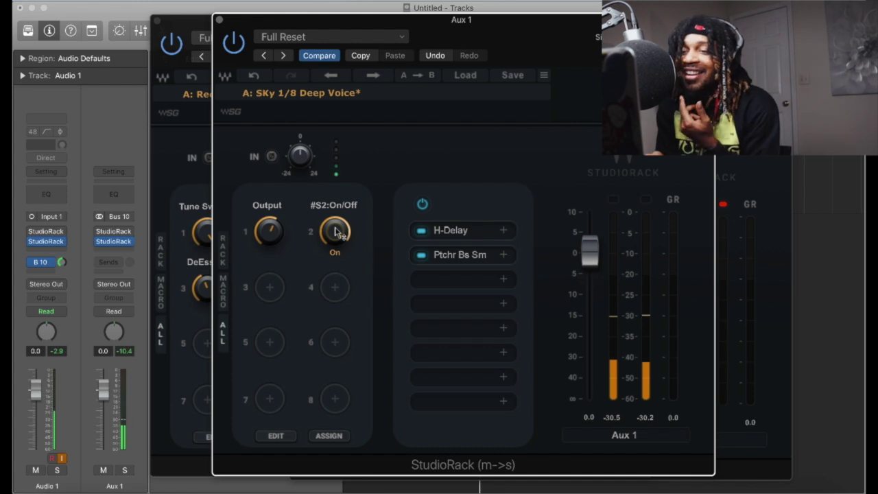
pyautogui.moveTo(336, 232); pyautogui.dragTo(334, 237)
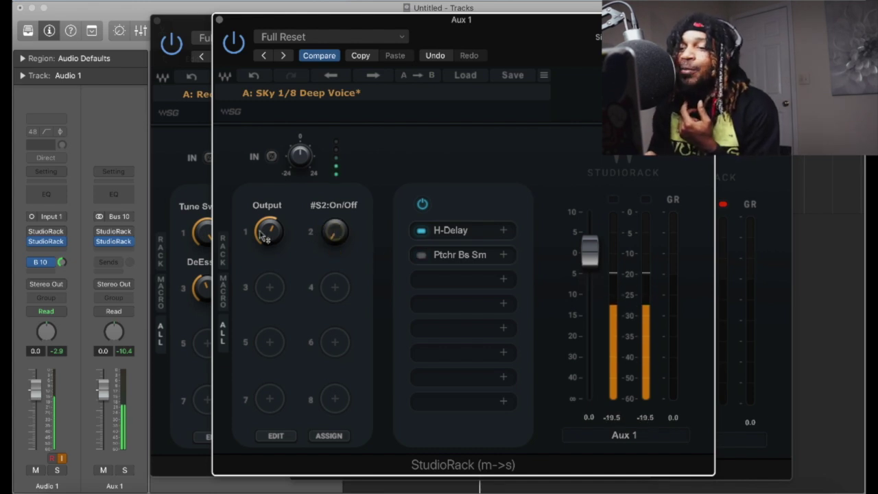
# Step: Bypass the plug-in chain inside Aux 1's second StudioRack and check the channel inserts in Console before returning to Logic Pro
pyautogui.click(423, 205)
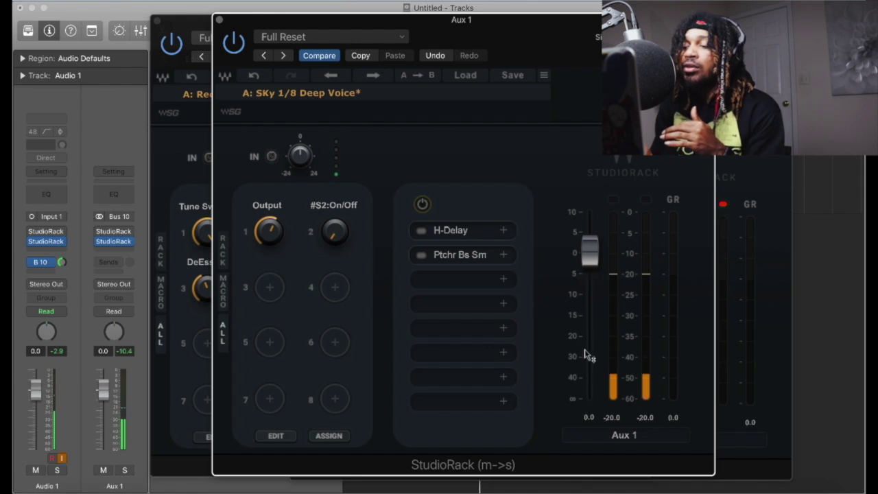
pyautogui.click(573, 488)
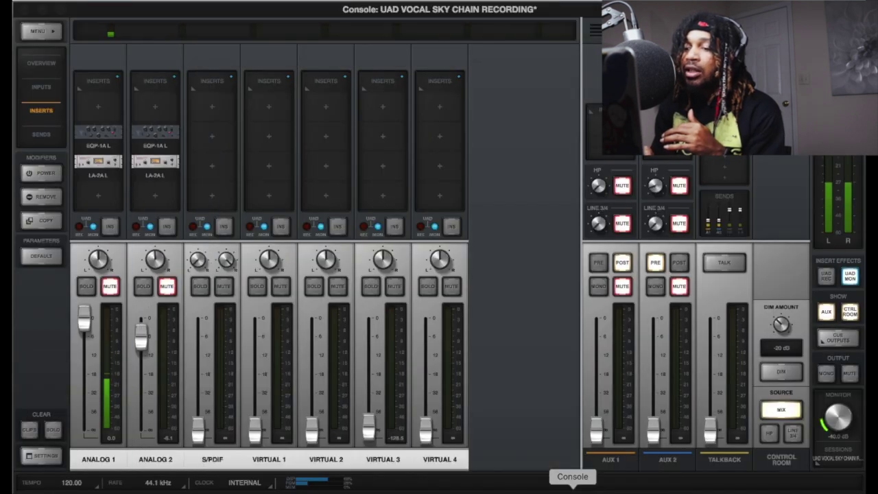
pyautogui.click(231, 489)
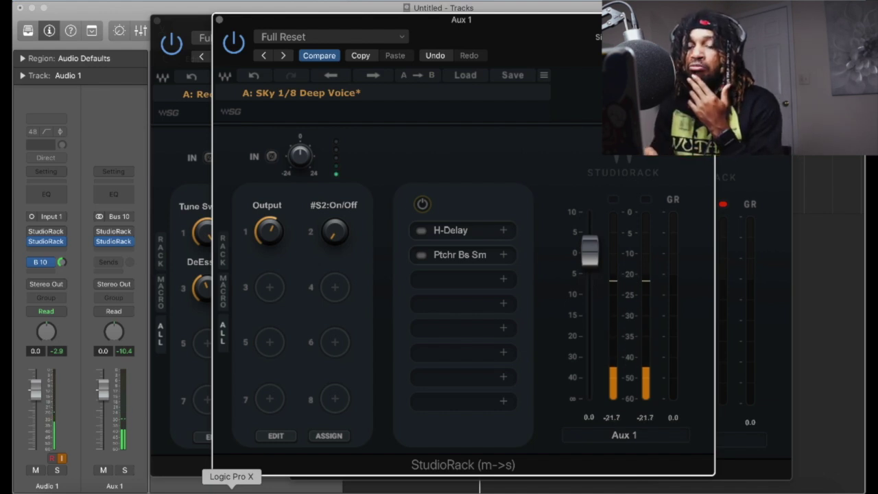
# Step: Bypass Audio 1's second StudioRack in favour of the first, and lower the Audio 1 fader to -3.7 dB
pyautogui.click(31, 244)
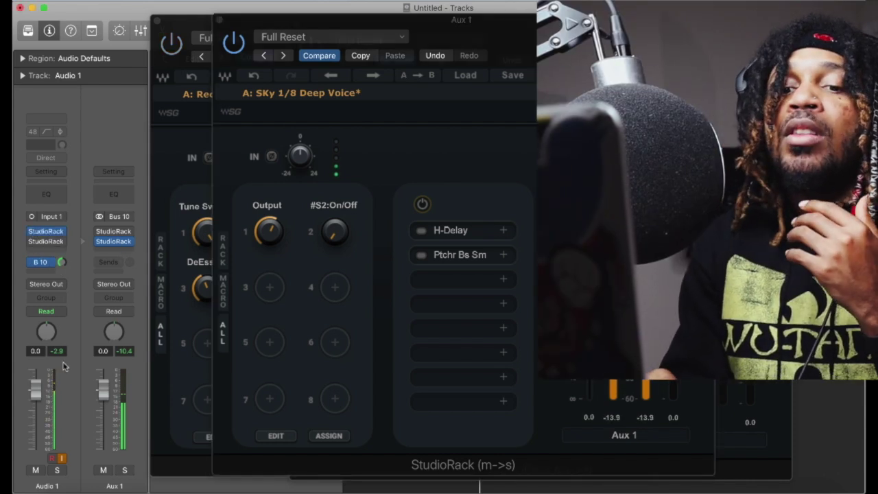
pyautogui.moveTo(35, 390); pyautogui.dragTo(35, 402)
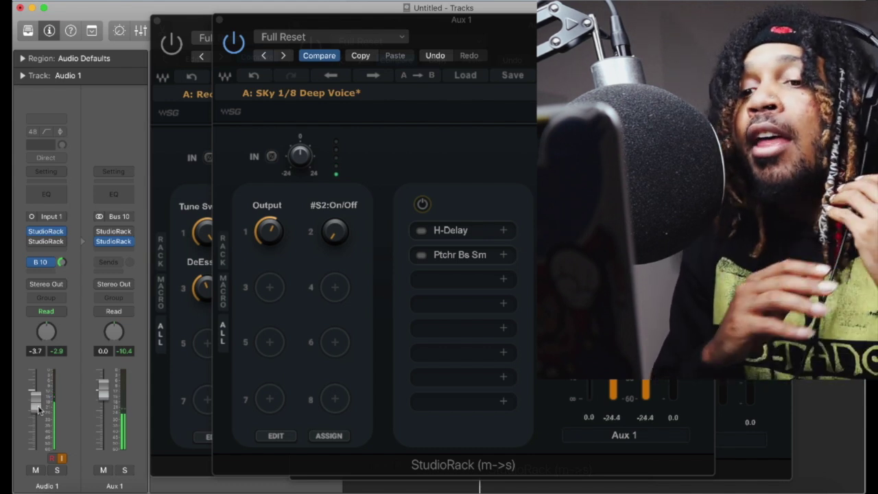
pyautogui.moveTo(513, 27)
pyautogui.mouseDown()
pyautogui.moveTo(446, 31)
pyautogui.moveTo(525, 36)
pyautogui.mouseUp()
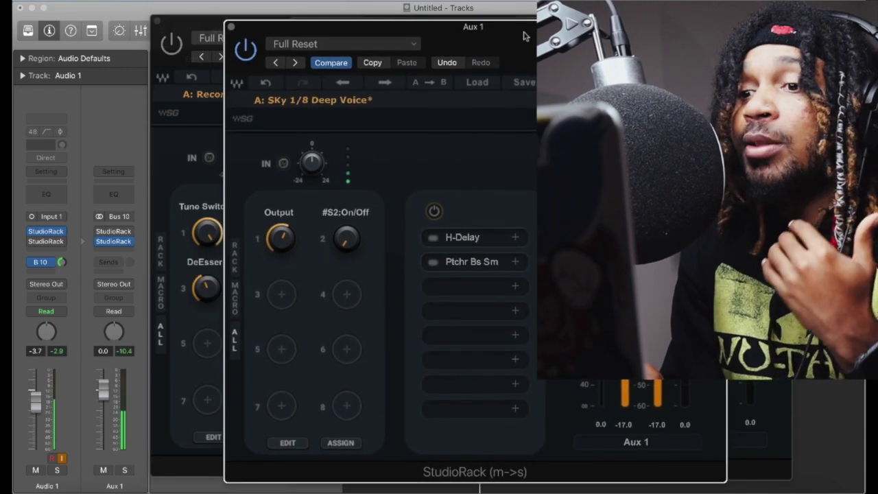